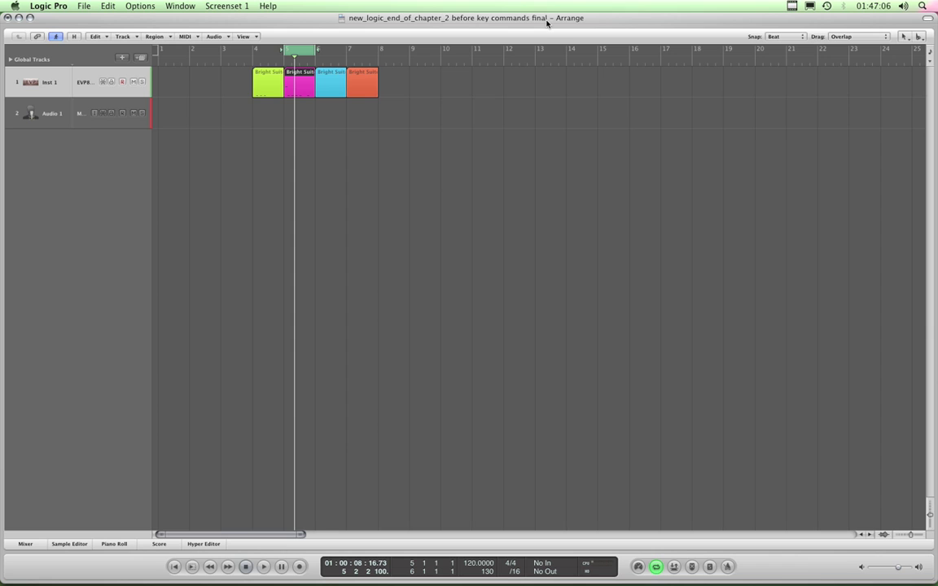
Browse the region and track command lists, then dismiss them
{"action": "left_click", "coordinate": [162, 37]}
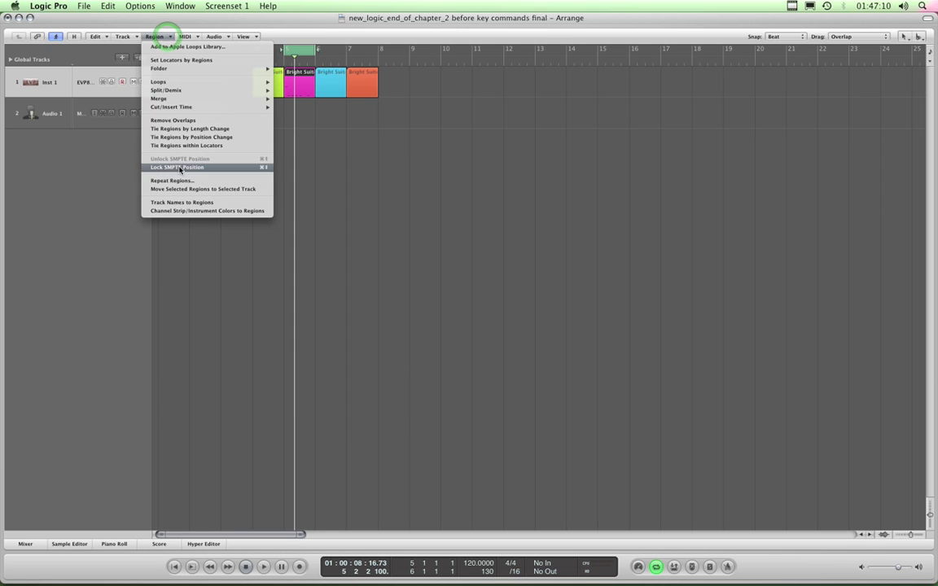
{"action": "left_click", "coordinate": [126, 37]}
{"action": "left_click", "coordinate": [135, 38]}
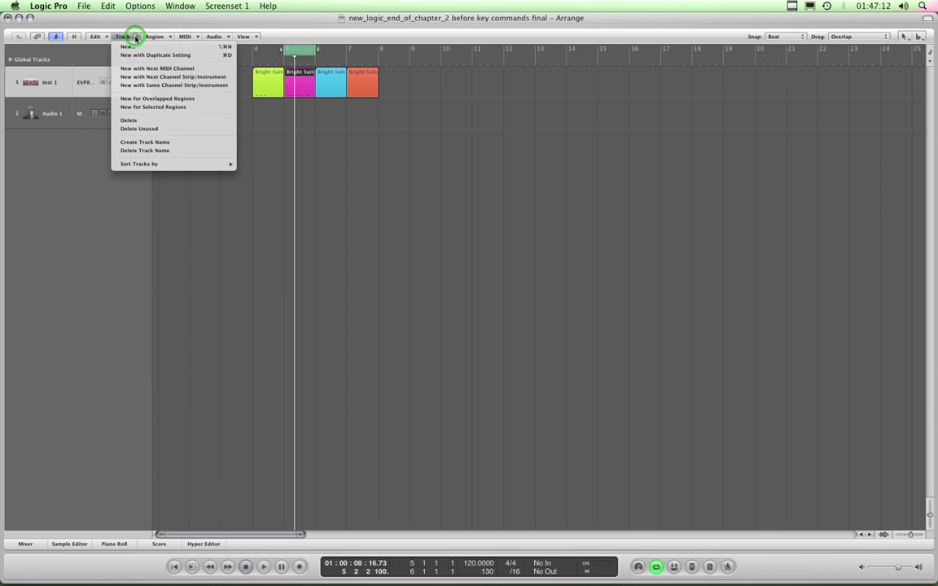
{"action": "left_click", "coordinate": [267, 32]}
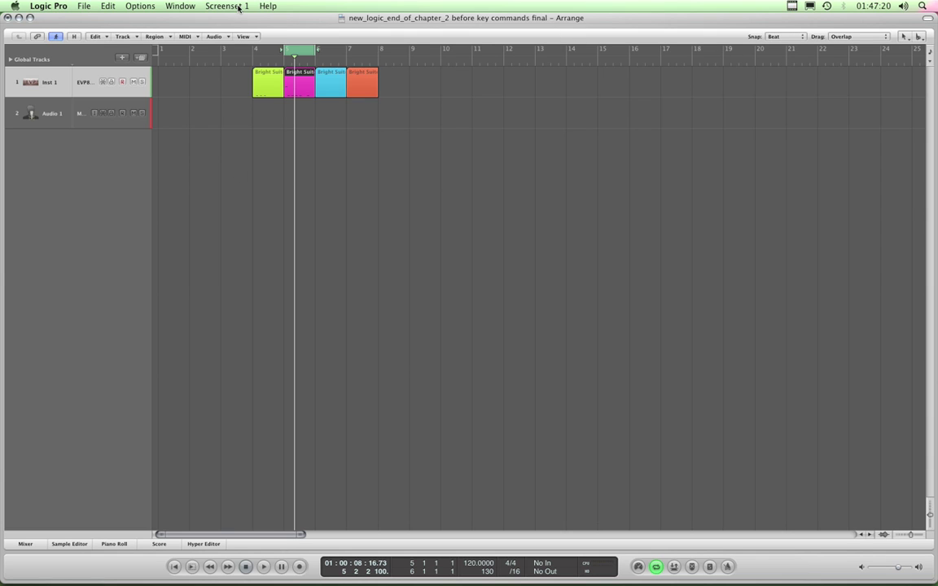
{"action": "left_click", "coordinate": [268, 18]}
Show the track inspector, then toggle the colour palette, media bin and library panels open and closed
{"action": "key", "text": "i"}
{"action": "key", "text": "i"}
{"action": "key", "text": "i"}
{"action": "key", "text": "i"}
{"action": "key", "text": "alt+c"}
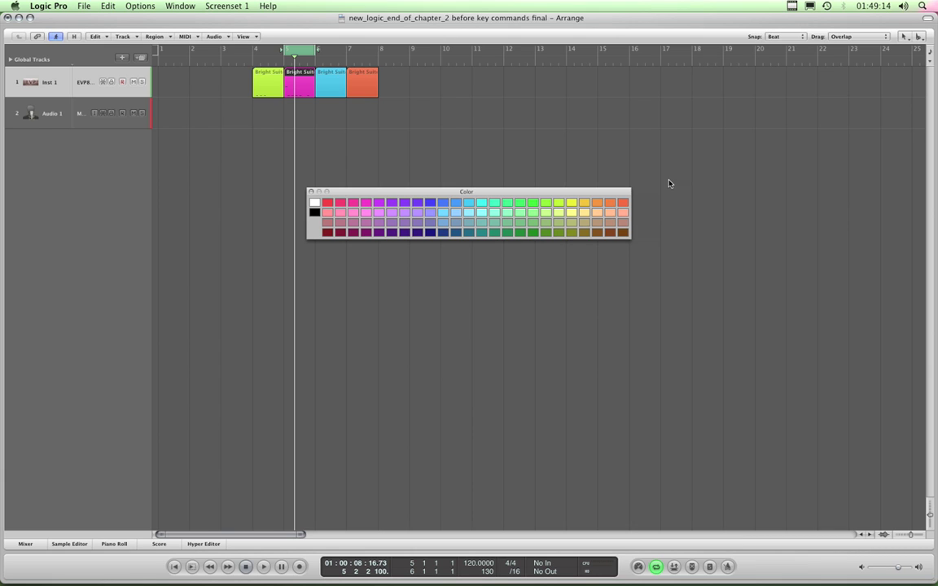
{"action": "key", "text": "alt+c"}
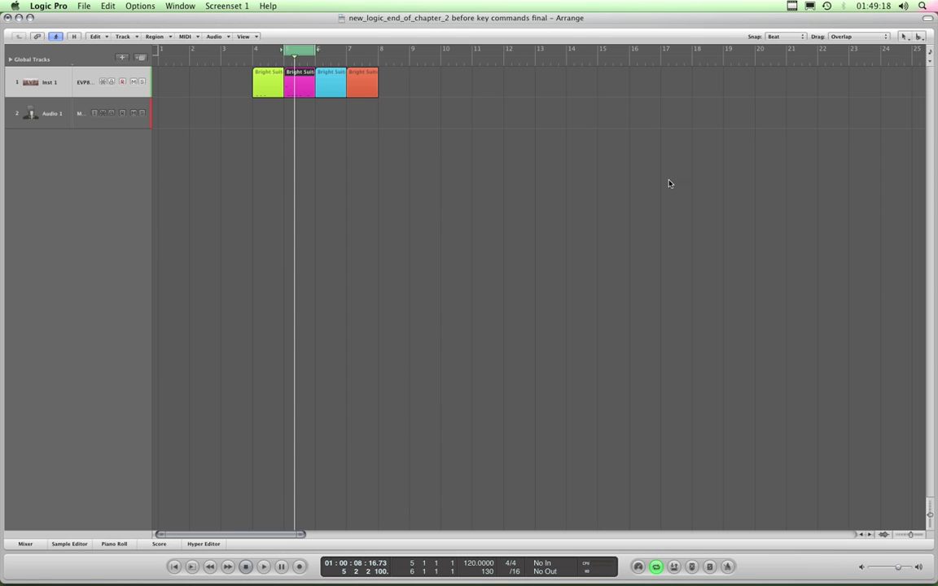
{"action": "key", "text": "b"}
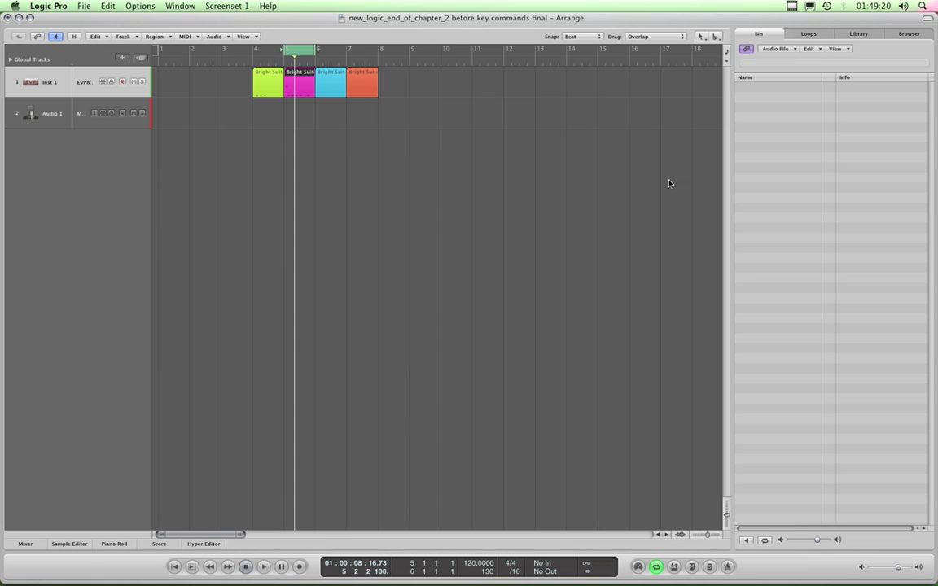
{"action": "key", "text": "b"}
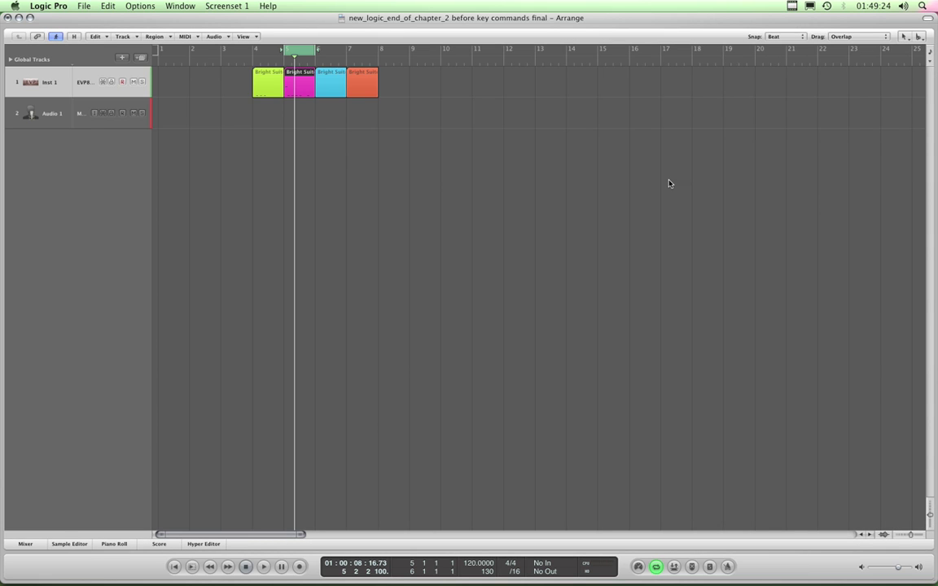
{"action": "key", "text": "y"}
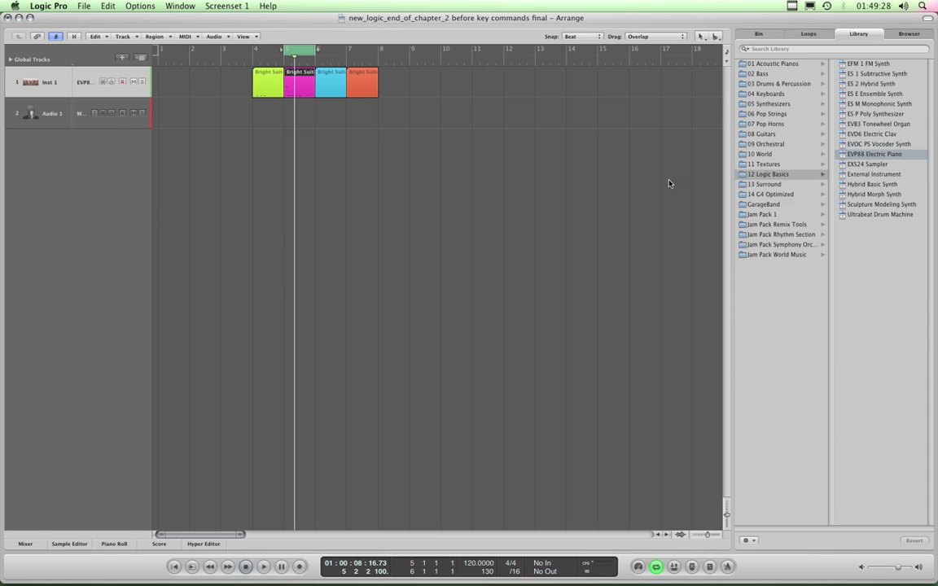
{"action": "key", "text": "y"}
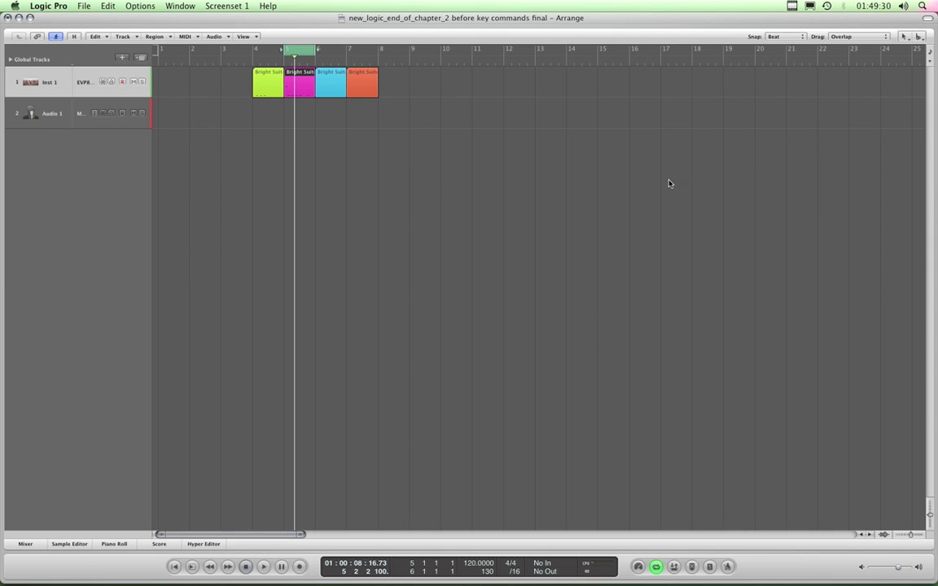
Step the playhead back and forth bar by bar with the period and comma keys
{"action": "key", "text": "period"}
{"action": "key", "text": "period"}
{"action": "key", "text": "period"}
{"action": "key", "text": "period"}
{"action": "key", "text": "period"}
{"action": "key", "text": "period"}
{"action": "key", "text": "period"}
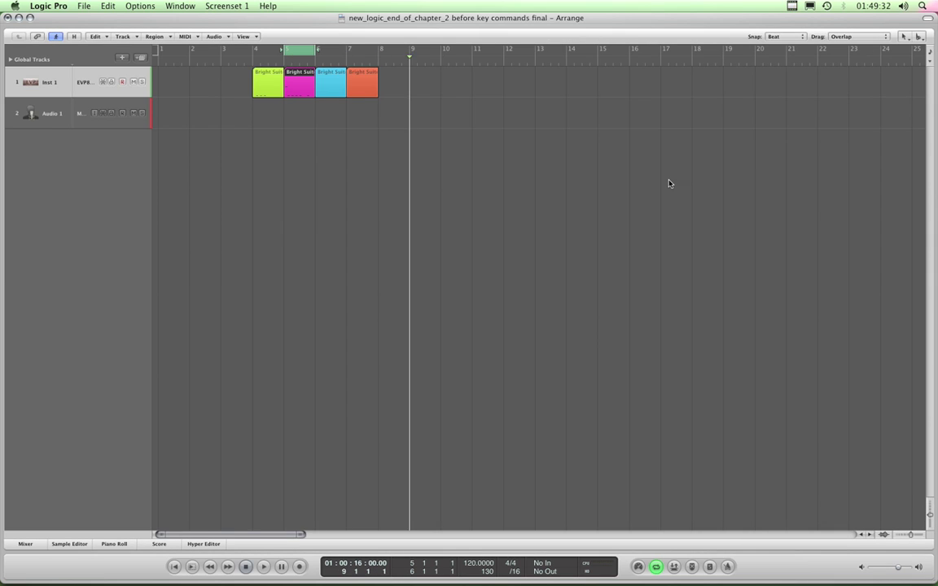
{"action": "key", "text": "period"}
{"action": "key", "text": "comma"}
{"action": "key", "text": "comma"}
{"action": "key", "text": "comma"}
{"action": "key", "text": "comma"}
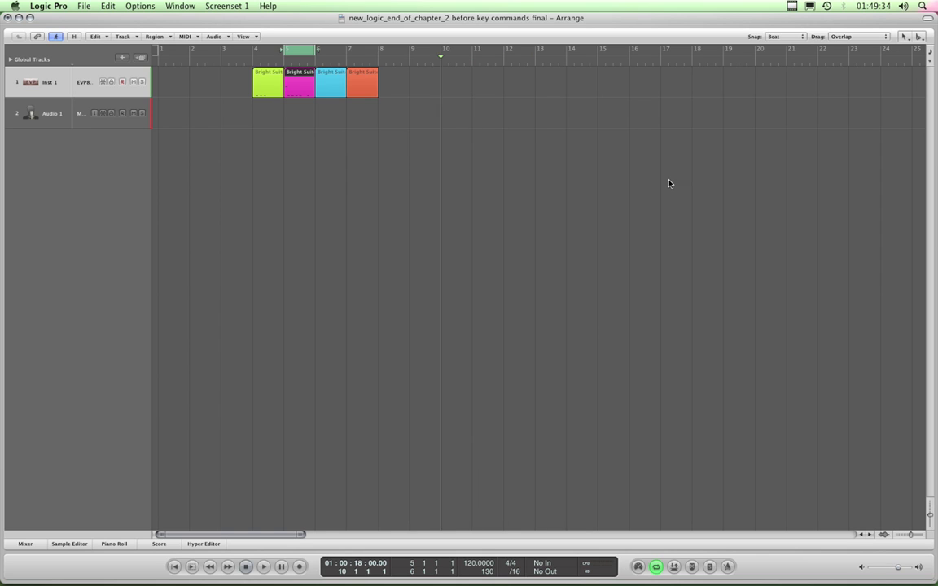
{"action": "key", "text": "period"}
{"action": "key", "text": "period"}
{"action": "key", "text": "period"}
{"action": "key", "text": "period"}
{"action": "key", "text": "comma"}
{"action": "key", "text": "comma"}
{"action": "key", "text": "period"}
{"action": "key", "text": "period"}
{"action": "key", "text": "period"}
{"action": "key", "text": "period"}
{"action": "key", "text": "comma"}
{"action": "key", "text": "comma"}
{"action": "key", "text": "comma"}
{"action": "key", "text": "comma"}
{"action": "key", "text": "comma"}
{"action": "key", "text": "comma"}
{"action": "key", "text": "comma"}
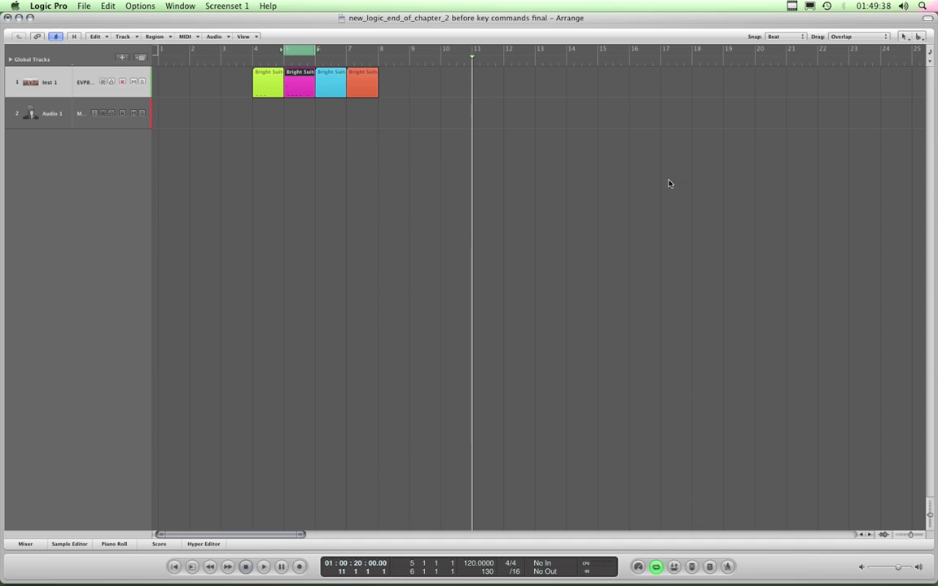
{"action": "key", "text": "comma"}
{"action": "key", "text": "comma"}
{"action": "key", "text": "period"}
{"action": "key", "text": "period"}
{"action": "key", "text": "period"}
{"action": "key", "text": "period"}
{"action": "key", "text": "period"}
{"action": "key", "text": "period"}
{"action": "key", "text": "period"}
{"action": "key", "text": "period"}
{"action": "key", "text": "comma"}
{"action": "key", "text": "comma"}
{"action": "key", "text": "comma"}
{"action": "key", "text": "comma"}
{"action": "key", "text": "comma"}
{"action": "key", "text": "comma"}
{"action": "key", "text": "comma"}
{"action": "key", "text": "comma"}
{"action": "key", "text": "comma"}
{"action": "key", "text": "comma"}
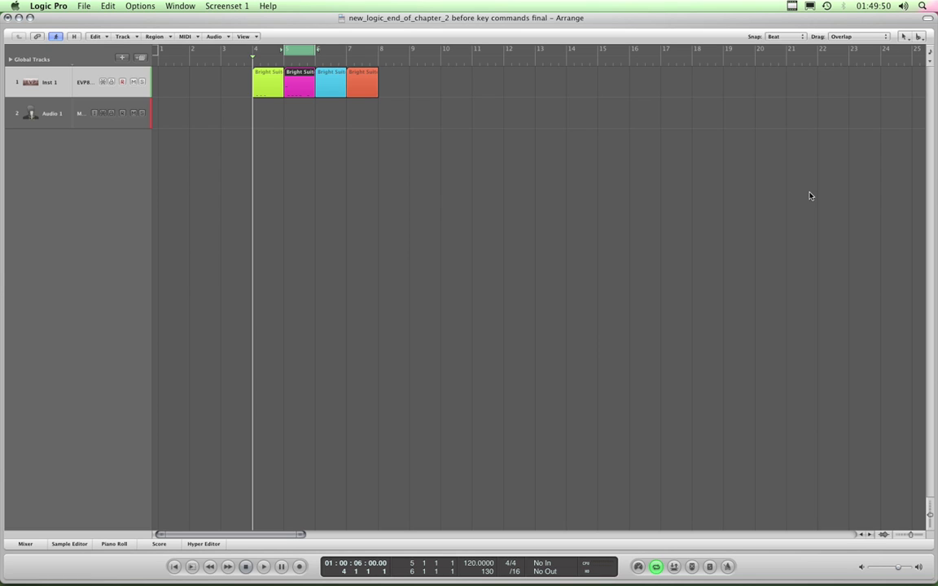
Keep stepping the playhead forward and back until it rests at bar 12
{"action": "key", "text": "period"}
{"action": "key", "text": "period"}
{"action": "key", "text": "period"}
{"action": "key", "text": "period"}
{"action": "key", "text": "period"}
{"action": "key", "text": "period"}
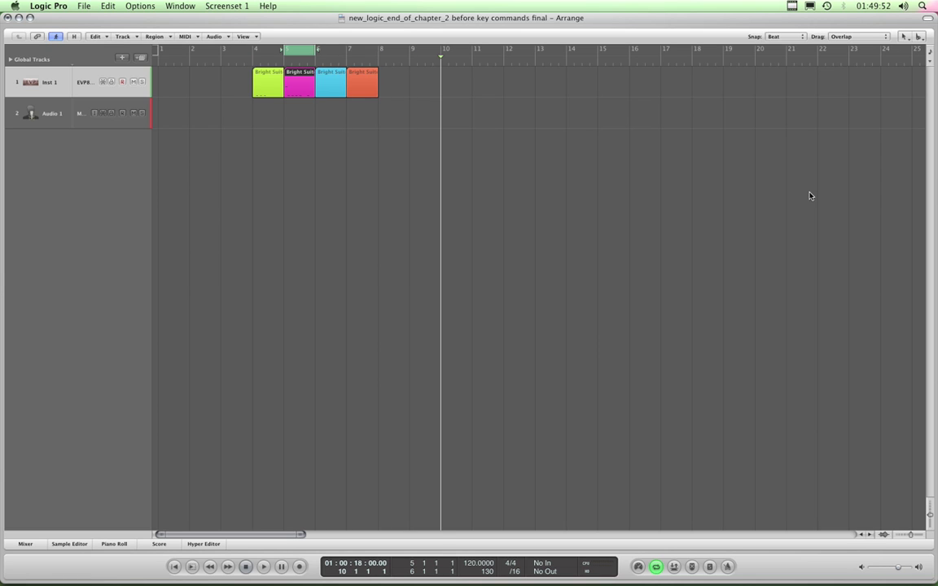
{"action": "key", "text": "comma"}
{"action": "key", "text": "comma"}
{"action": "key", "text": "period"}
{"action": "key", "text": "period"}
{"action": "key", "text": "period"}
{"action": "key", "text": "period"}
{"action": "key", "text": "comma"}
{"action": "key", "text": "comma"}
{"action": "key", "text": "comma"}
{"action": "key", "text": "period"}
{"action": "key", "text": "period"}
{"action": "key", "text": "period"}
{"action": "key", "text": "period"}
{"action": "key", "text": "comma"}
{"action": "key", "text": "comma"}
{"action": "key", "text": "comma"}
{"action": "key", "text": "comma"}
{"action": "key", "text": "comma"}
{"action": "key", "text": "period"}
{"action": "key", "text": "period"}
{"action": "key", "text": "period"}
{"action": "key", "text": "period"}
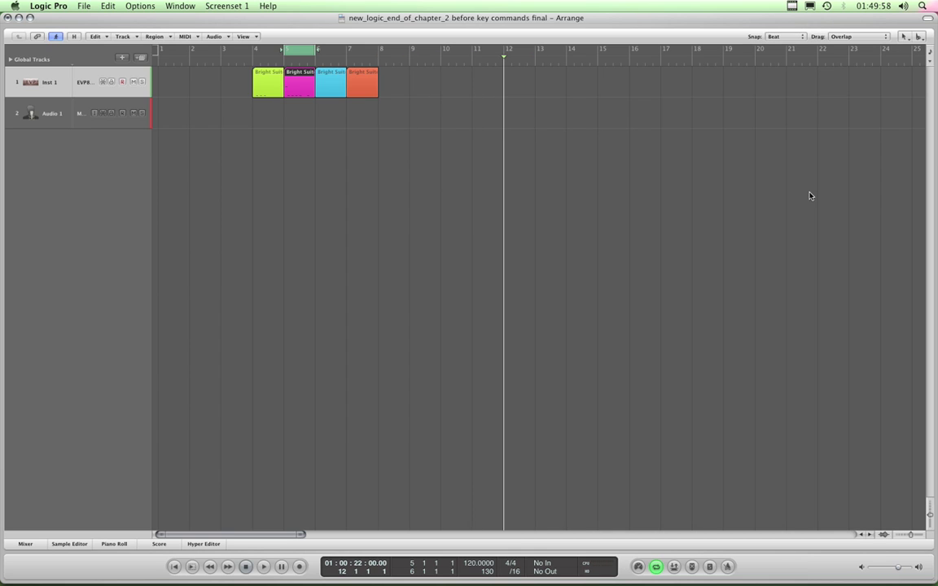
{"action": "key", "text": "comma"}
{"action": "key", "text": "comma"}
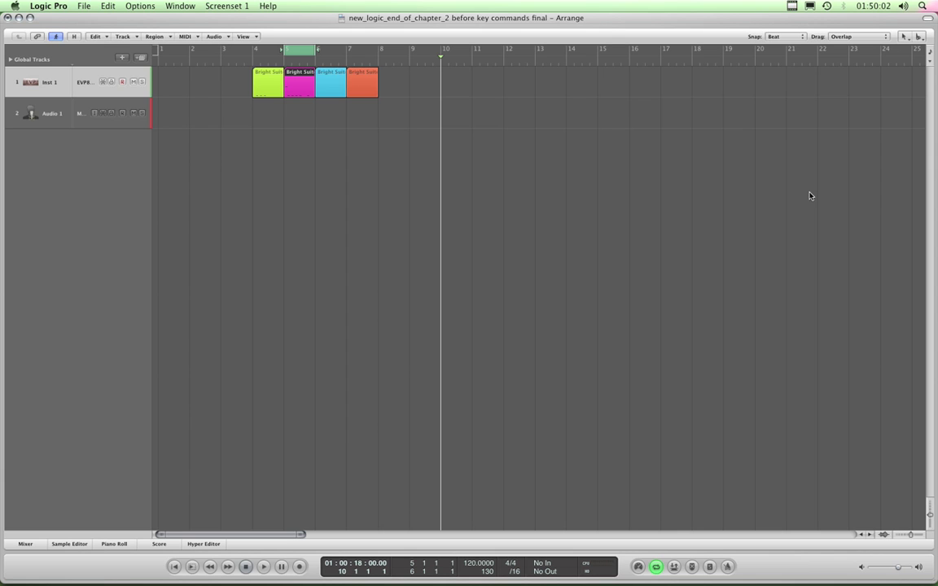
{"action": "key", "text": "a"}
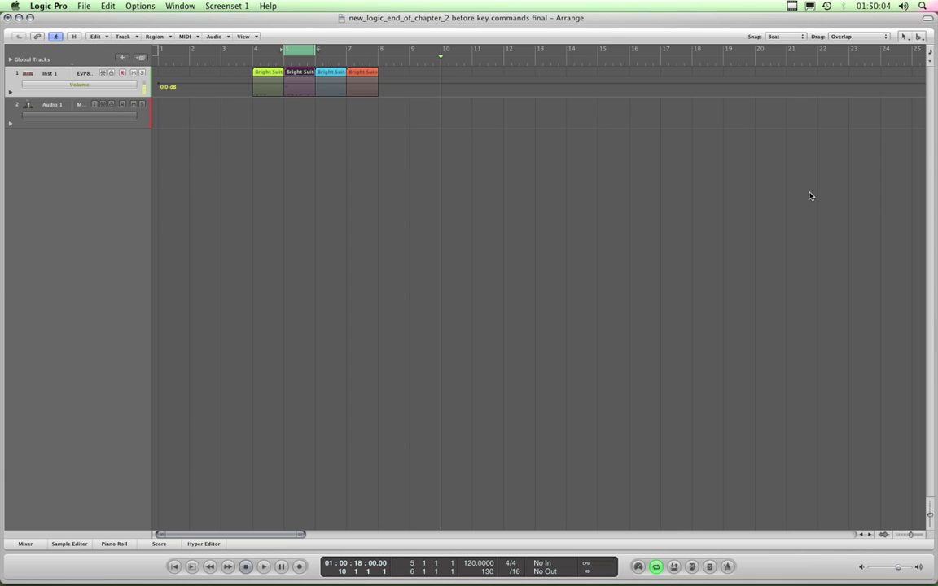
{"action": "key", "text": "a"}
{"action": "key", "text": "a"}
{"action": "key", "text": "a"}
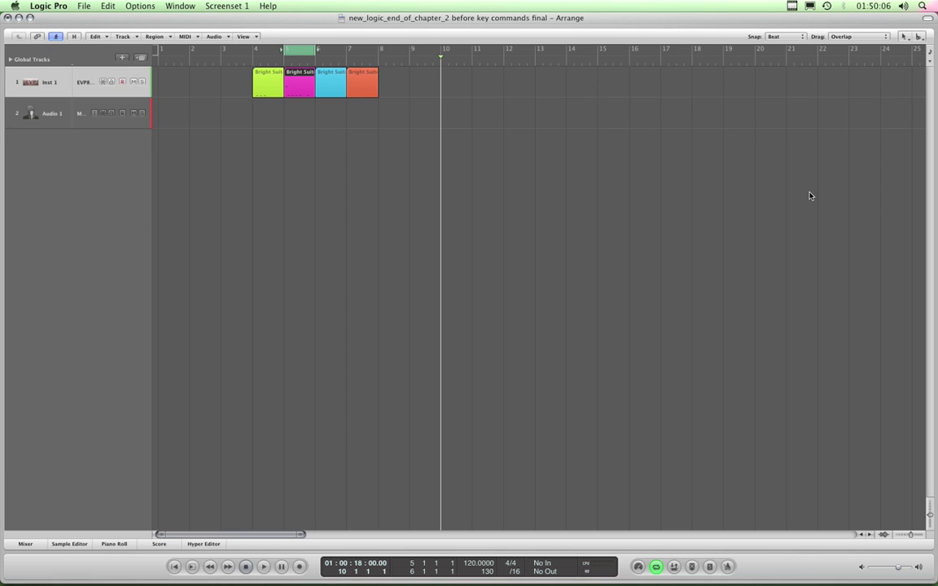
{"action": "key", "text": "ctrl+z"}
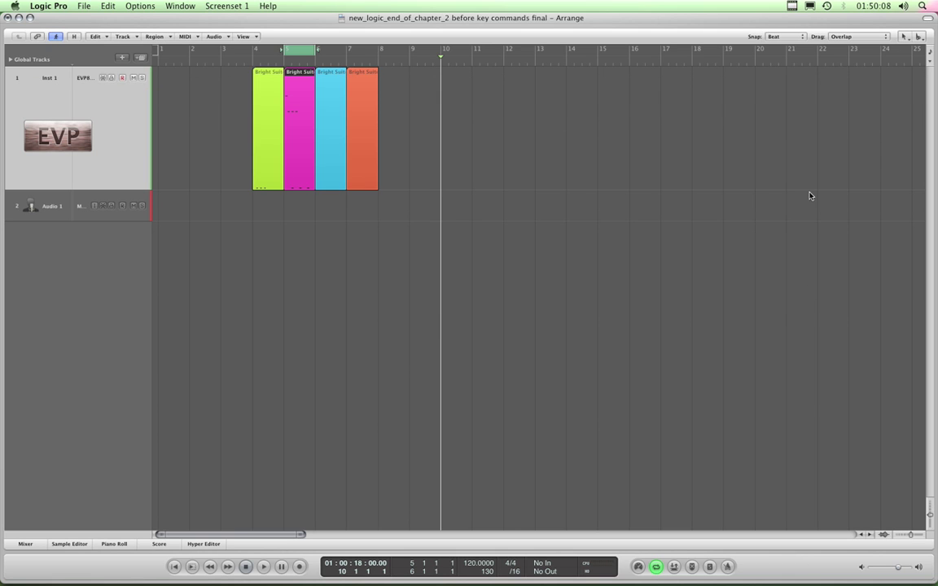
{"action": "left_click", "coordinate": [63, 209]}
{"action": "left_click", "coordinate": [58, 87]}
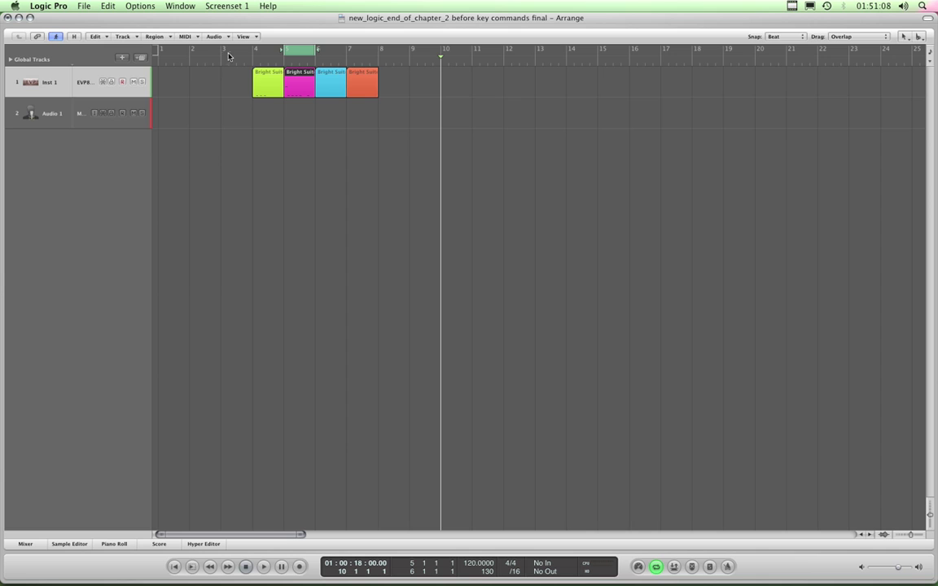
Open the Logic Pro menu toward Preferences, then close it without choosing anything
{"action": "left_click", "coordinate": [246, 23]}
{"action": "left_click", "coordinate": [54, 11]}
{"action": "mouse_move", "coordinate": [65, 37]}
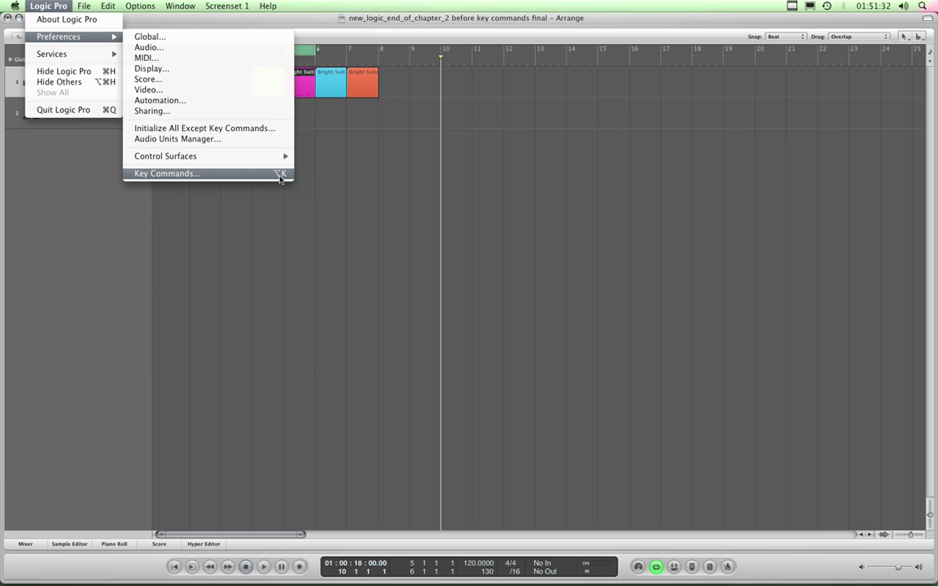
{"action": "left_click", "coordinate": [291, 16]}
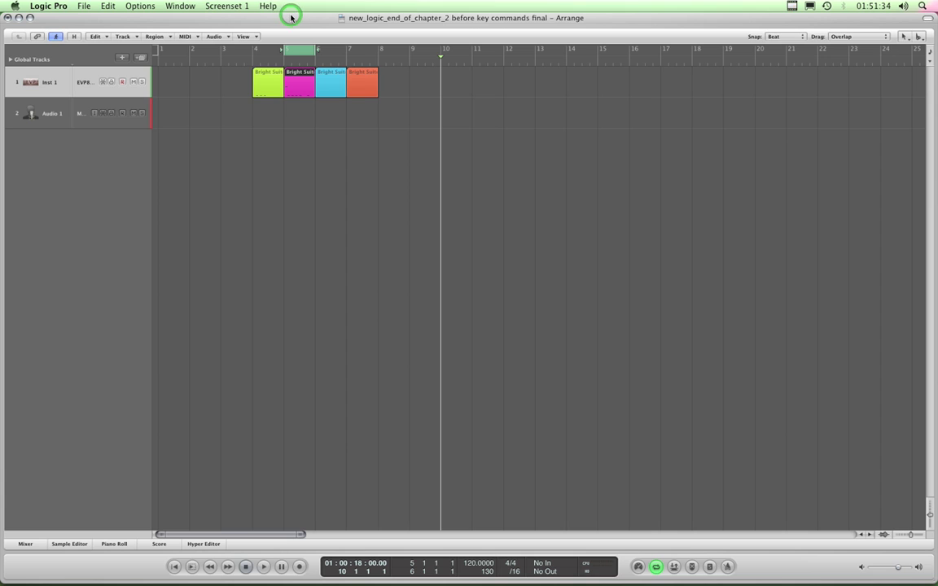
Open the Key Commands window with Option-K and nudge it into place over the arrangement
{"action": "key", "text": "alt+k"}
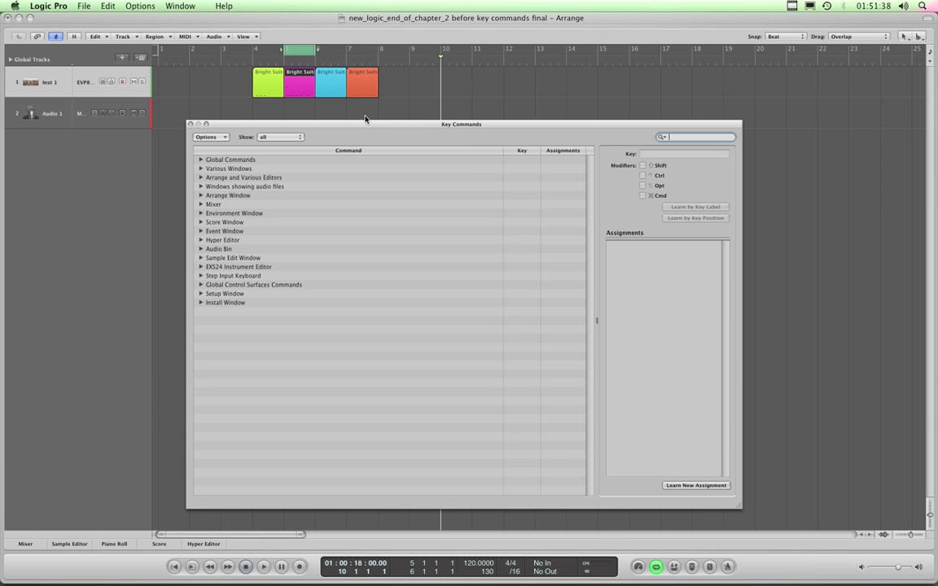
{"action": "left_click_drag", "start_coordinate": [366, 124], "coordinate": [384, 107]}
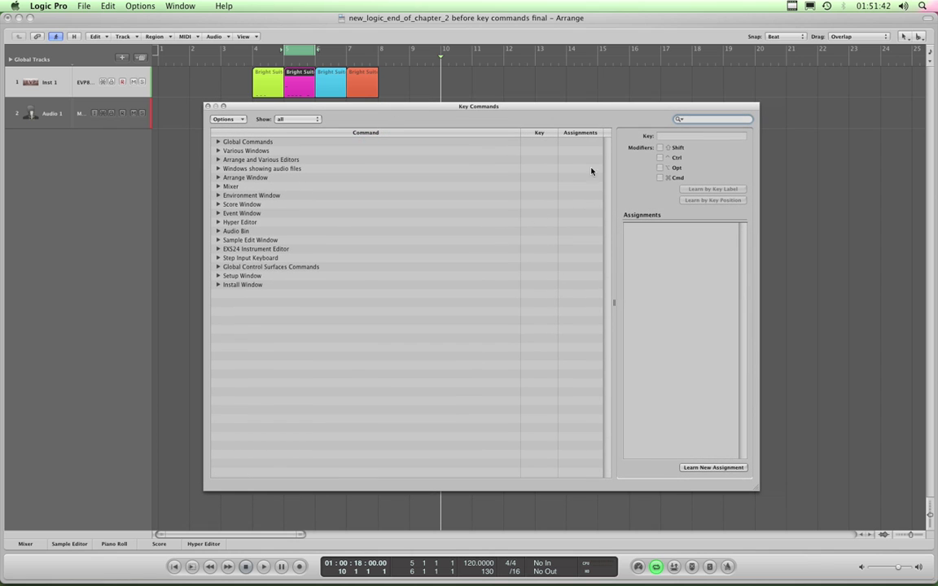
{"action": "left_click_drag", "start_coordinate": [422, 109], "coordinate": [414, 115]}
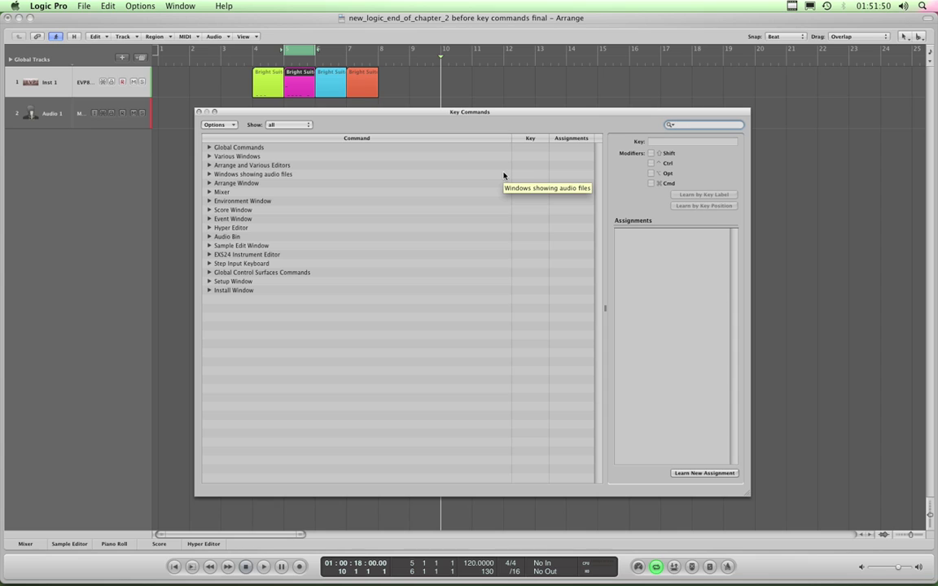
{"action": "left_click", "coordinate": [682, 125]}
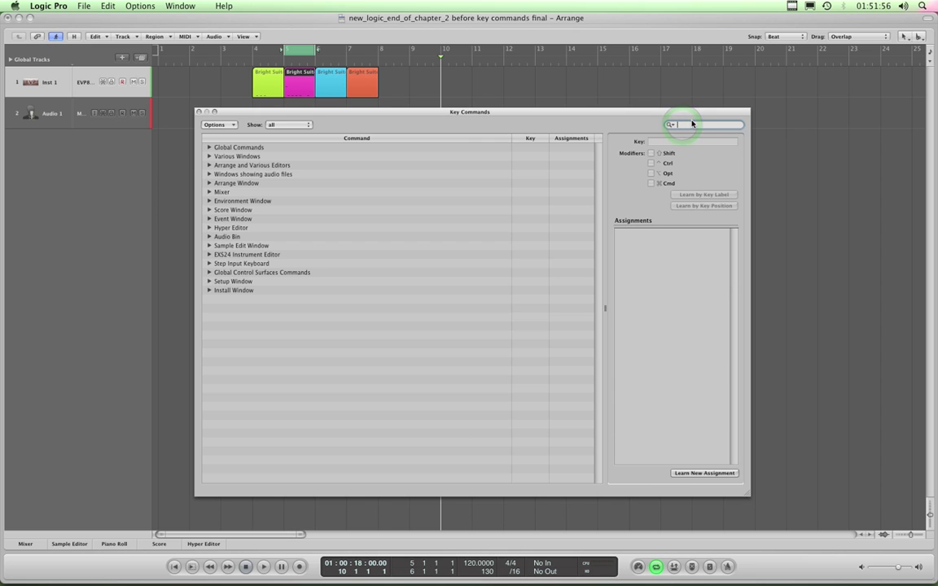
{"action": "left_click", "coordinate": [691, 125]}
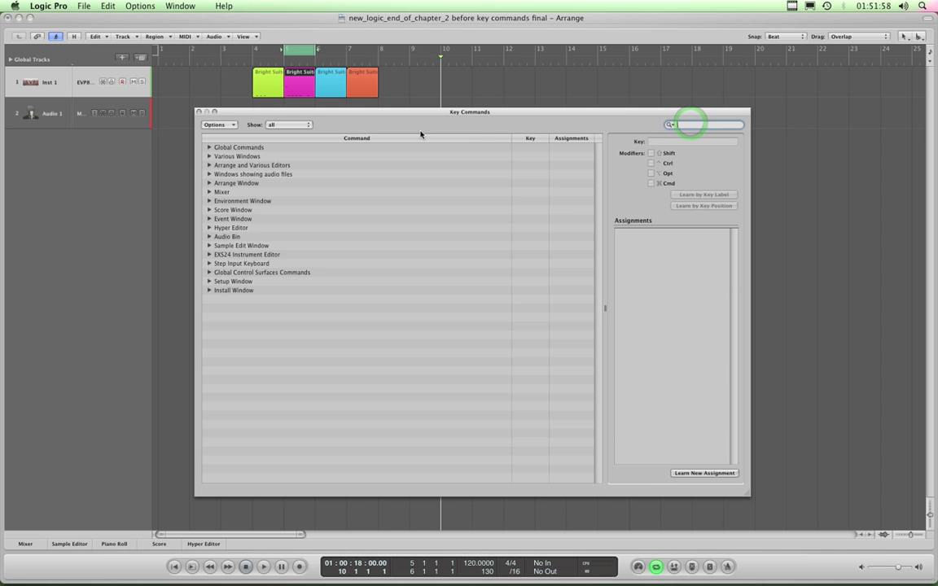
Shift the Key Commands window right, expand Global Commands, and scroll to the Play, Pause and Stop commands
{"action": "left_click_drag", "start_coordinate": [503, 119], "coordinate": [531, 118]}
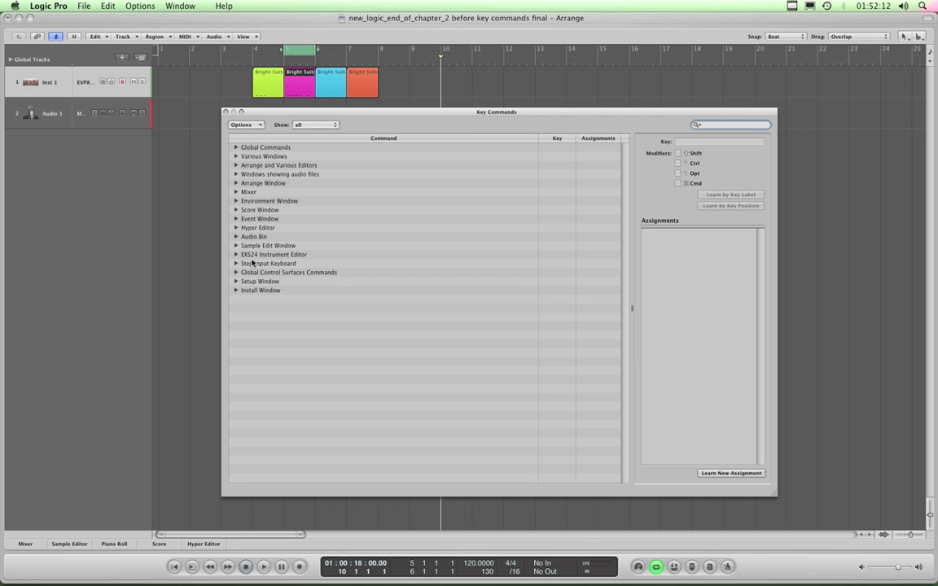
{"action": "left_click", "coordinate": [236, 147]}
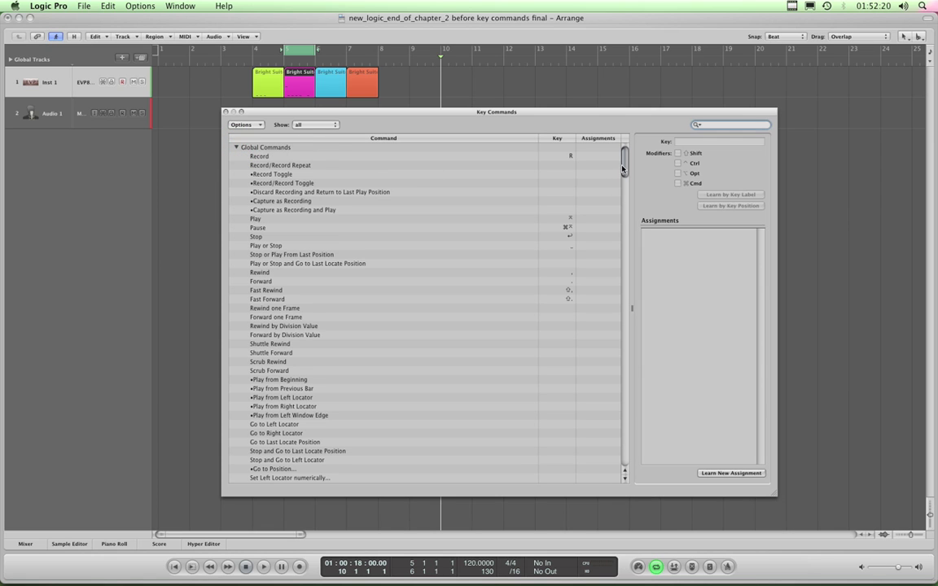
{"action": "mouse_move", "coordinate": [624, 167]}
{"action": "left_mouse_down"}
{"action": "mouse_move", "coordinate": [614, 457]}
{"action": "mouse_move", "coordinate": [632, 167]}
{"action": "left_mouse_up"}
{"action": "left_click", "coordinate": [260, 127]}
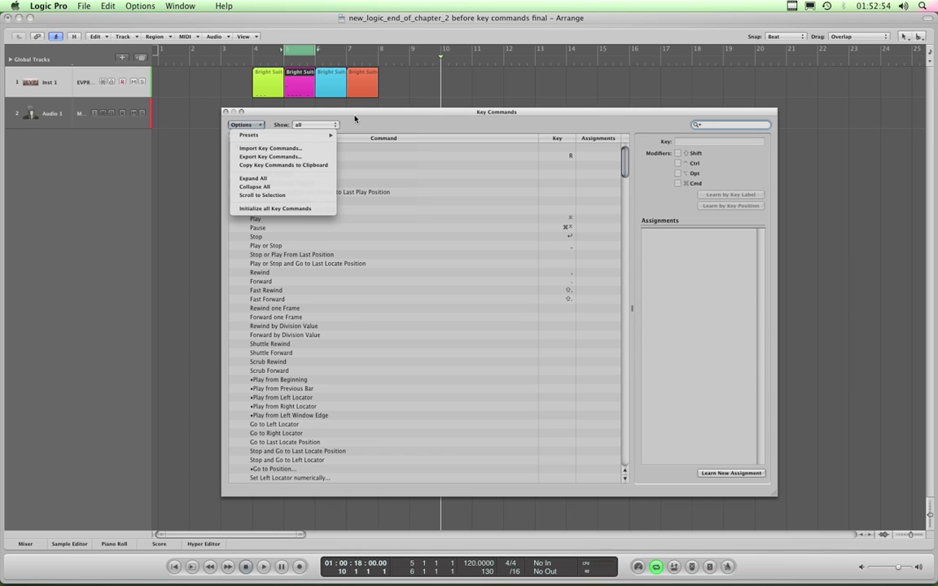
{"action": "left_click", "coordinate": [286, 165]}
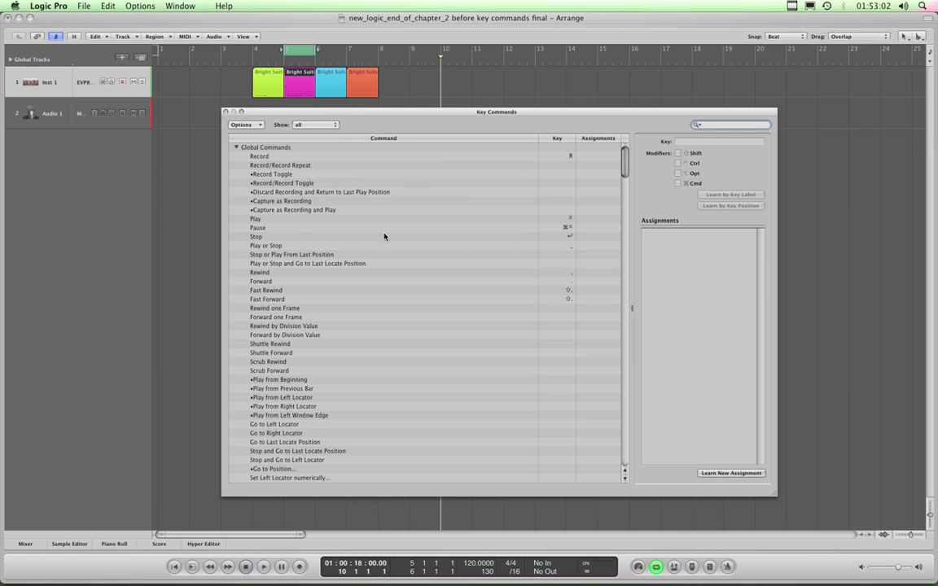
Select the Record, Play, Pause, Stop, Rewind and Forward rows to check their assigned keys
{"action": "left_click", "coordinate": [258, 157]}
{"action": "left_click", "coordinate": [257, 218]}
{"action": "left_click", "coordinate": [259, 228]}
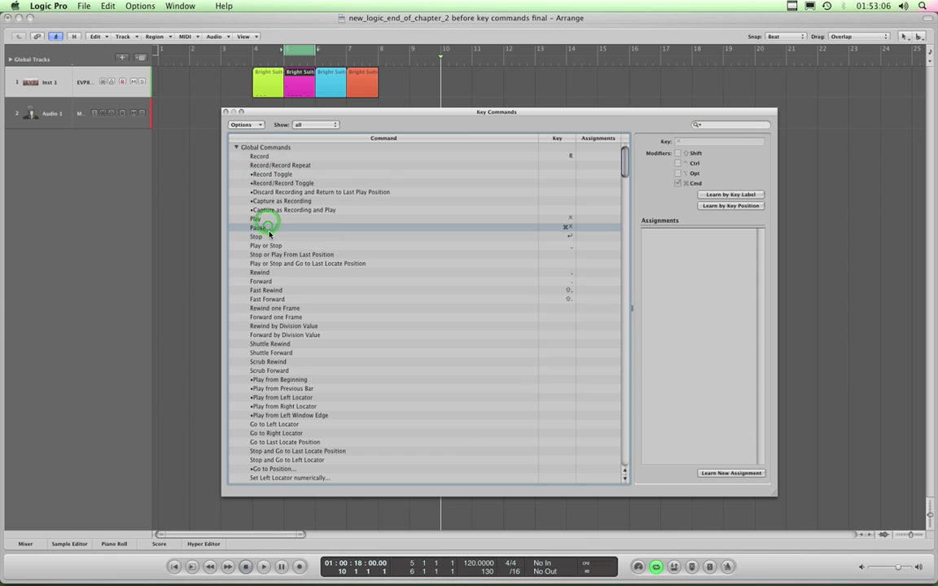
{"action": "left_click", "coordinate": [259, 236]}
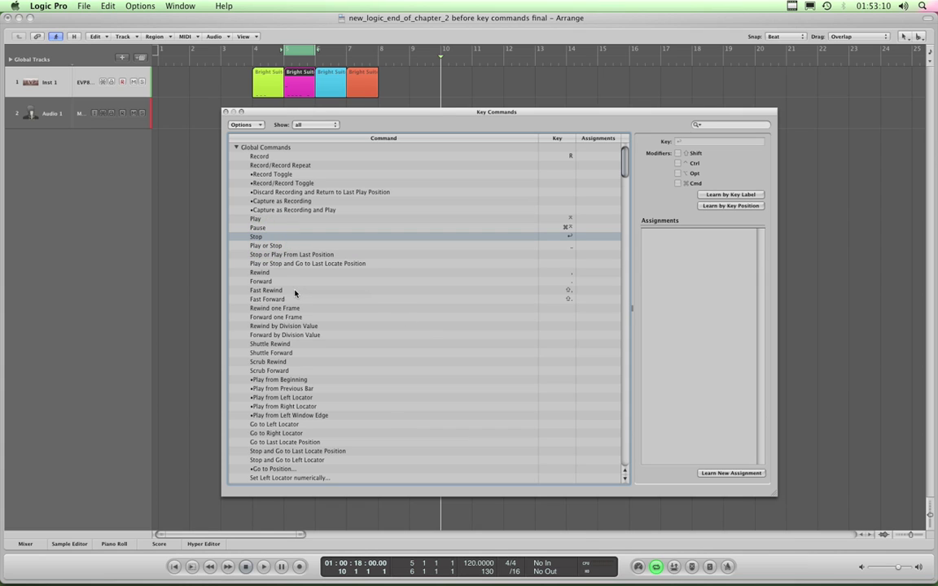
{"action": "left_click", "coordinate": [280, 275]}
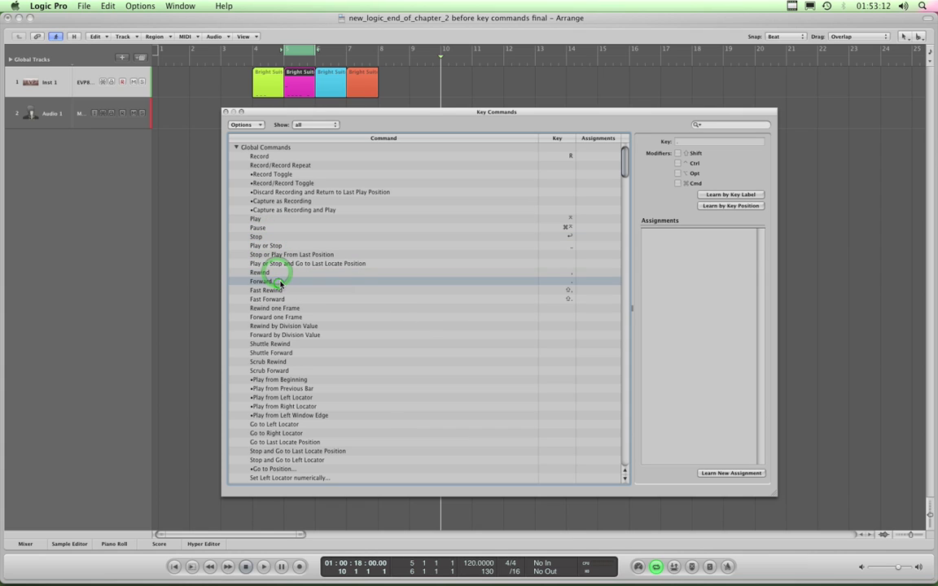
{"action": "left_click", "coordinate": [282, 282]}
Compare the Rewind and Forward key assignments by alternating between the two rows, then scroll the list
{"action": "left_click", "coordinate": [569, 274]}
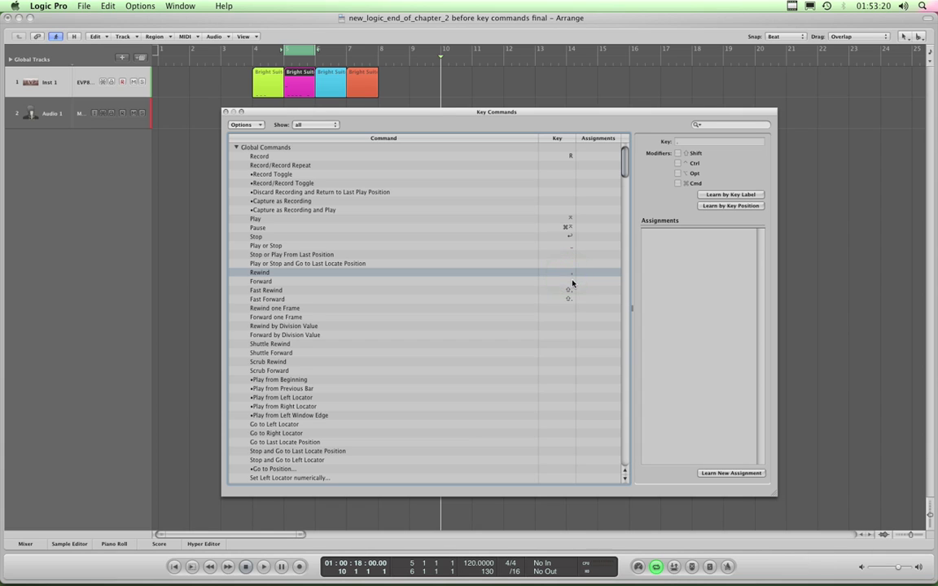
{"action": "left_click", "coordinate": [571, 282]}
{"action": "left_click", "coordinate": [570, 276]}
{"action": "left_click", "coordinate": [571, 281]}
{"action": "left_click", "coordinate": [335, 274]}
{"action": "left_click", "coordinate": [334, 280]}
{"action": "left_click", "coordinate": [336, 275]}
{"action": "left_click", "coordinate": [336, 280]}
{"action": "left_click", "coordinate": [335, 273]}
{"action": "left_click", "coordinate": [337, 280]}
{"action": "left_click", "coordinate": [335, 274]}
{"action": "left_click", "coordinate": [336, 281]}
{"action": "left_click", "coordinate": [335, 273]}
{"action": "left_click", "coordinate": [336, 281]}
{"action": "left_click", "coordinate": [336, 273]}
{"action": "left_click", "coordinate": [336, 281]}
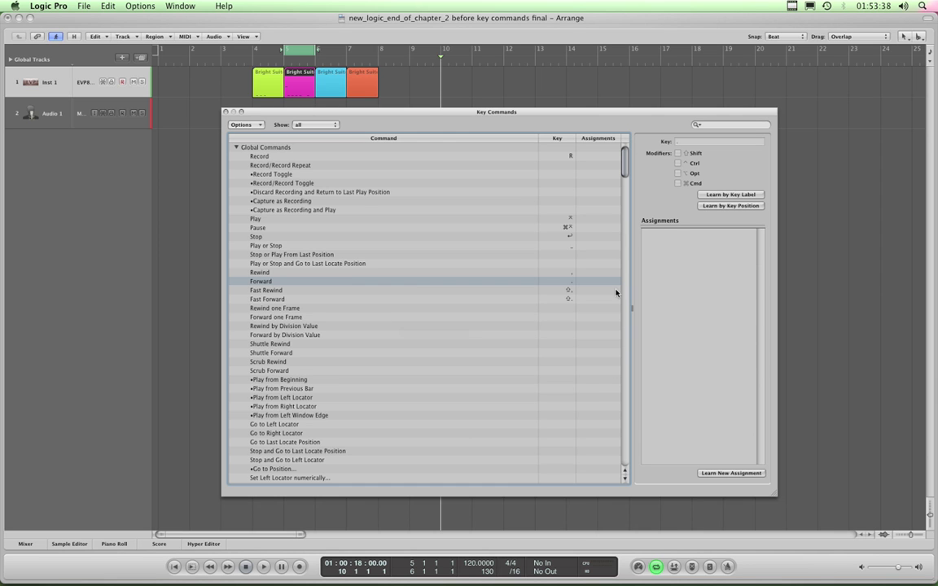
{"action": "left_click_drag", "start_coordinate": [625, 163], "coordinate": [615, 388]}
{"action": "mouse_move", "coordinate": [624, 165]}
{"action": "left_mouse_down"}
{"action": "mouse_move", "coordinate": [625, 222]}
{"action": "mouse_move", "coordinate": [625, 159]}
{"action": "left_mouse_up"}
Collapse Global Commands, filter the key commands with a 'zoom' search, then delete the search text
{"action": "left_click", "coordinate": [237, 147]}
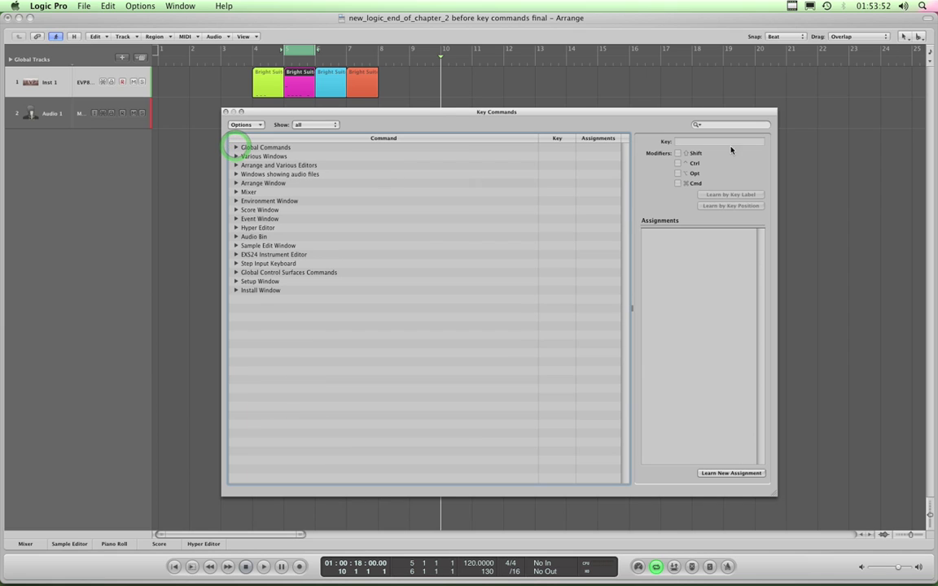
{"action": "left_click", "coordinate": [710, 126]}
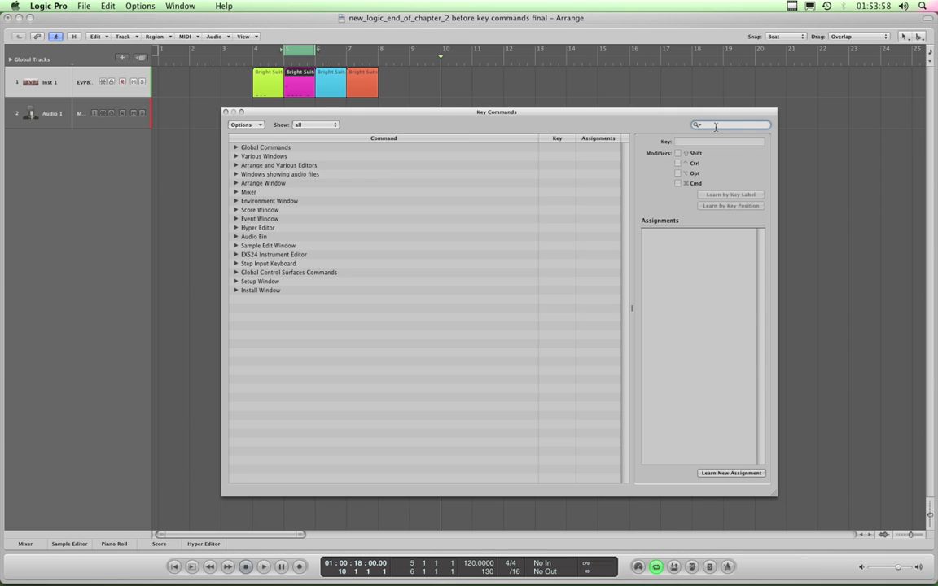
{"action": "left_click", "coordinate": [716, 125]}
{"action": "left_click", "coordinate": [704, 127]}
{"action": "type", "text": "foom"}
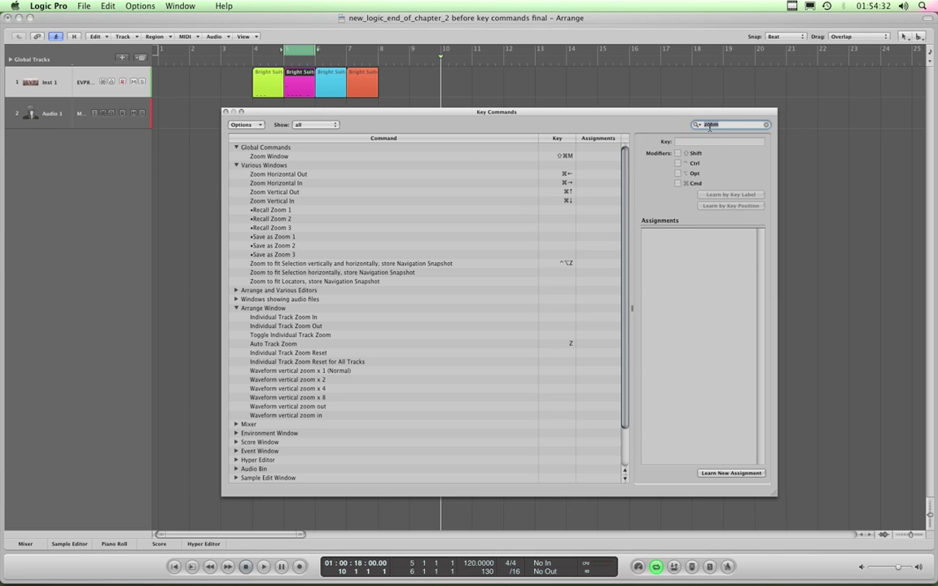
{"action": "key", "text": "BackSpace"}
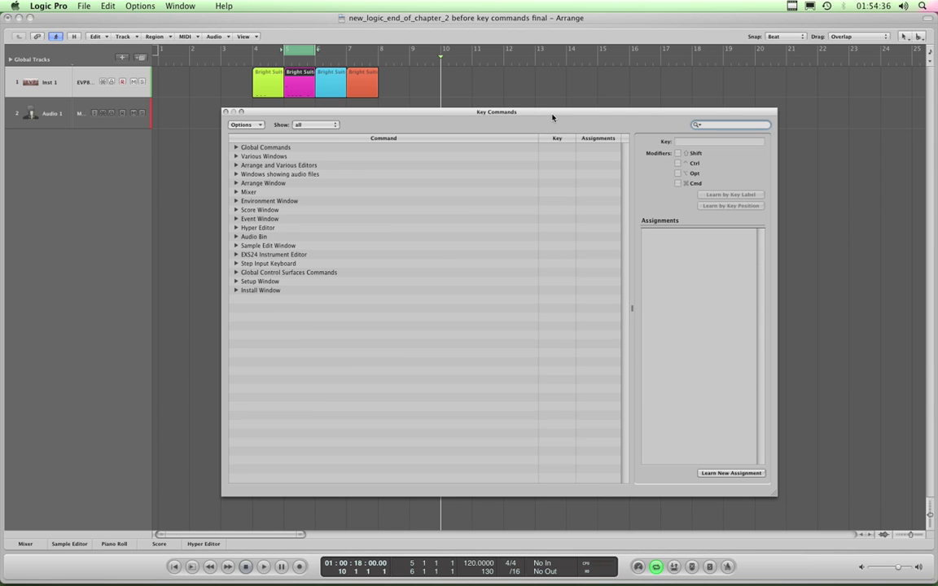
{"action": "mouse_move", "coordinate": [552, 118]}
{"action": "left_mouse_down"}
{"action": "mouse_move", "coordinate": [551, 105]}
{"action": "mouse_move", "coordinate": [552, 122]}
{"action": "left_mouse_up"}
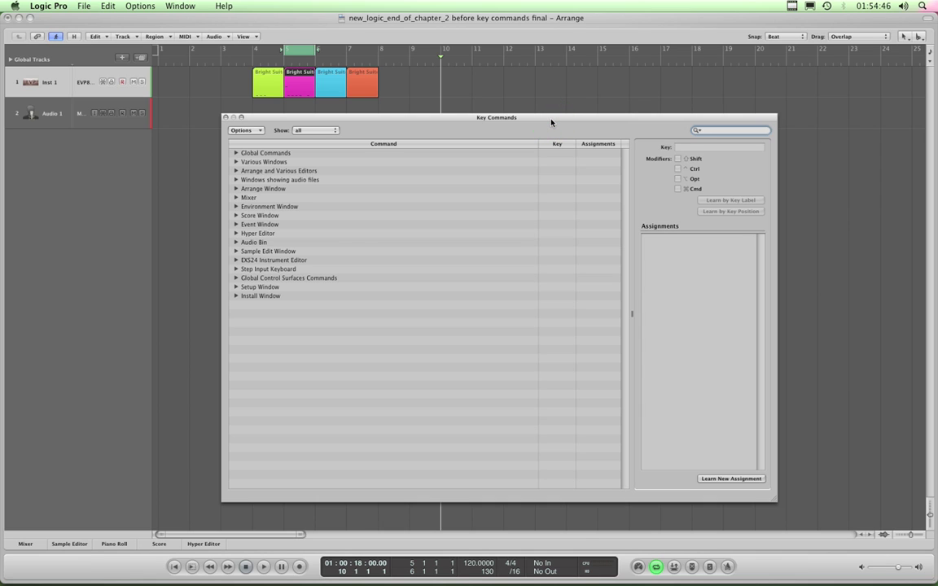
{"action": "left_click_drag", "start_coordinate": [551, 122], "coordinate": [552, 122]}
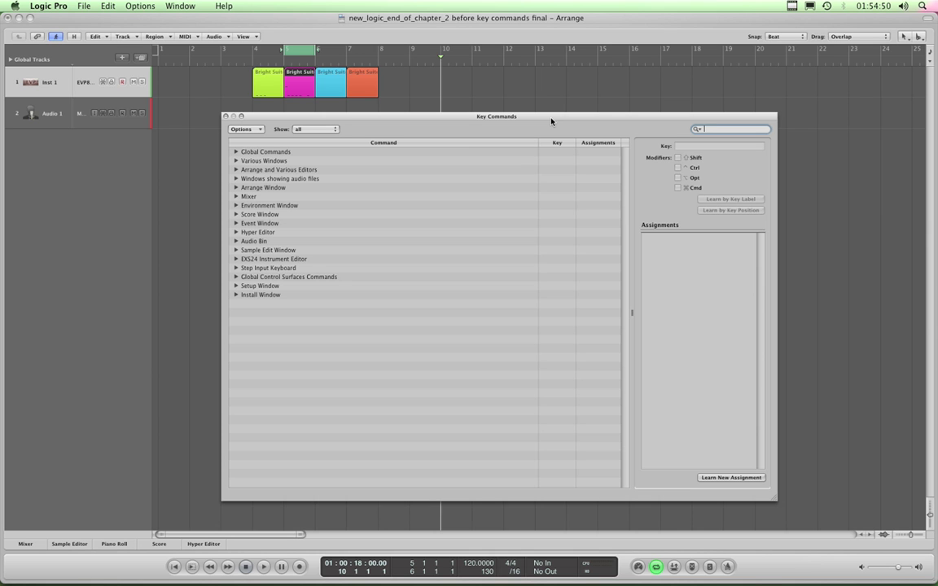